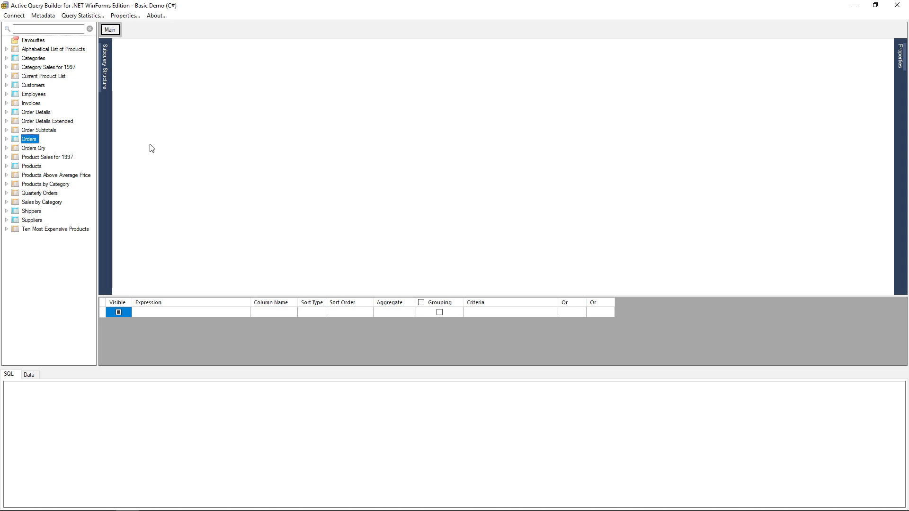
Add the Orders table to the query with its linked Order Details and Products tables, and space them out on the diagram.
left_click_drag(29, 139, 202, 79)
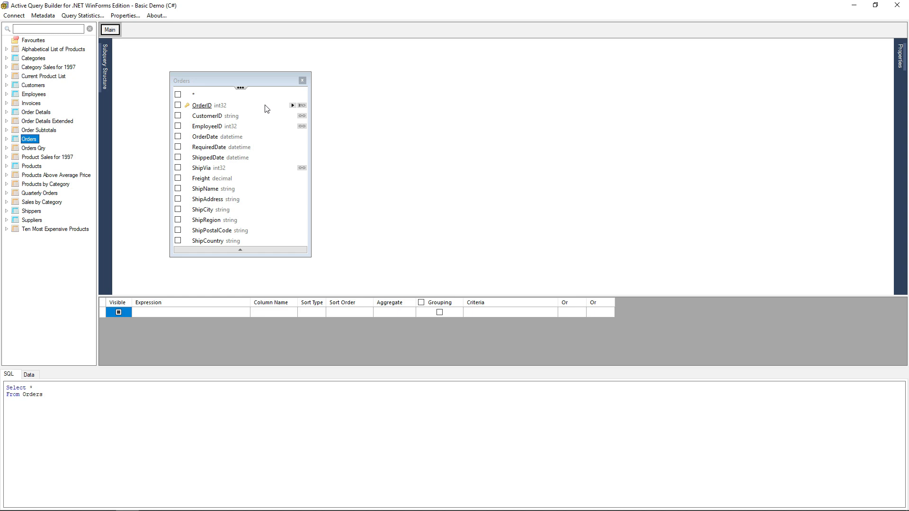
left_click(302, 106)
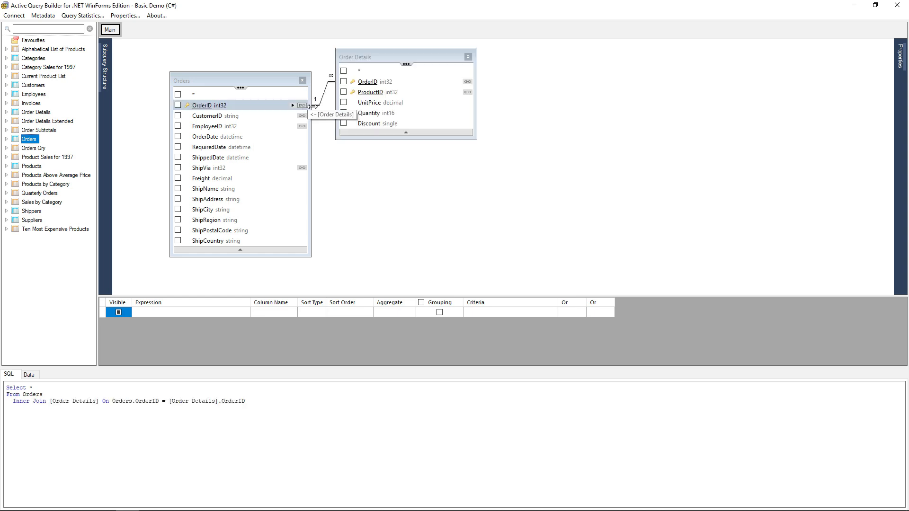
left_click_drag(408, 54, 446, 133)
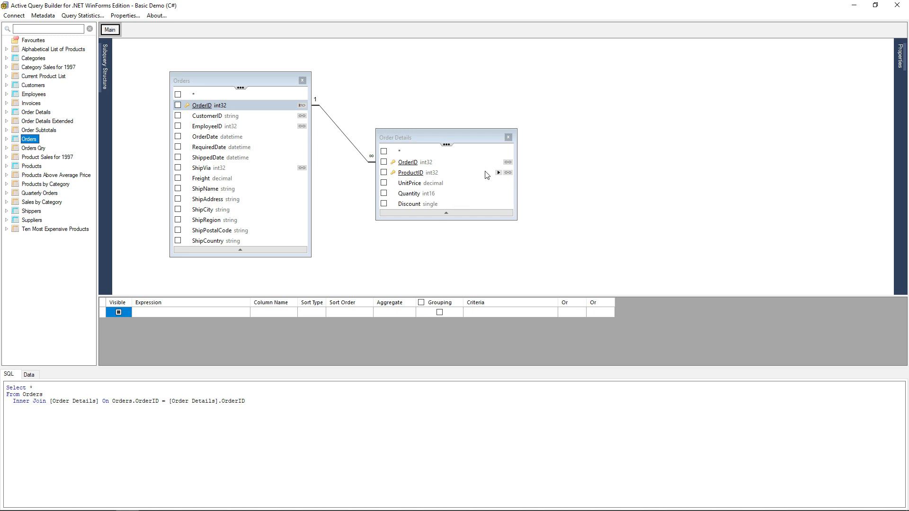
left_click(510, 172)
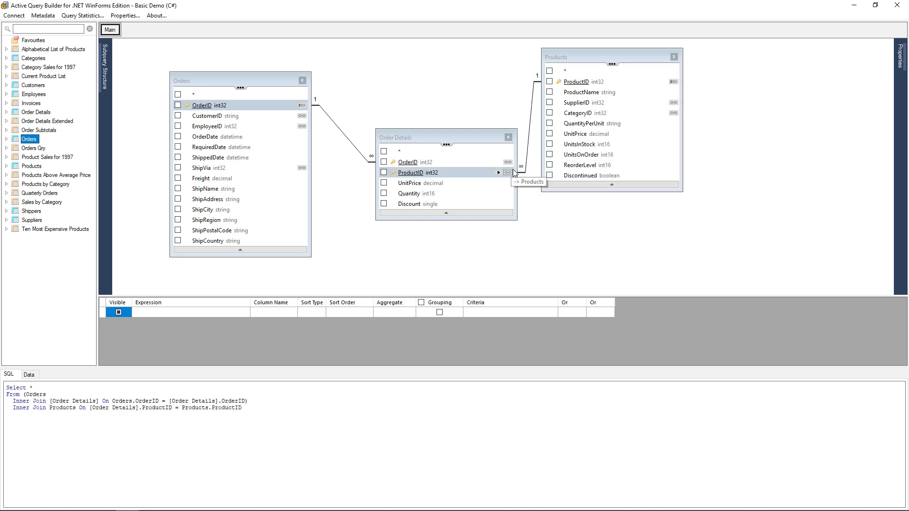
left_click_drag(598, 55, 634, 76)
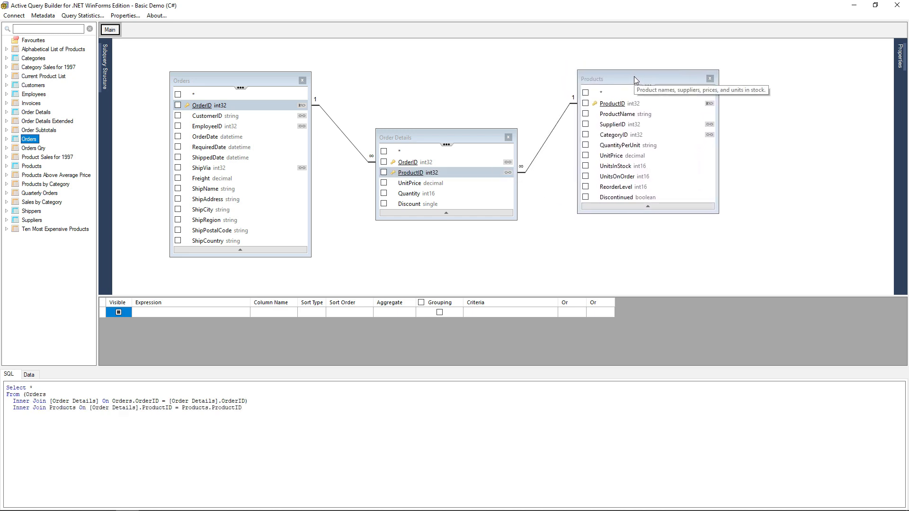
mouse_move(440, 138)
left_mouse_down()
mouse_move(419, 135)
mouse_move(485, 135)
mouse_move(434, 136)
mouse_move(455, 132)
left_mouse_up()
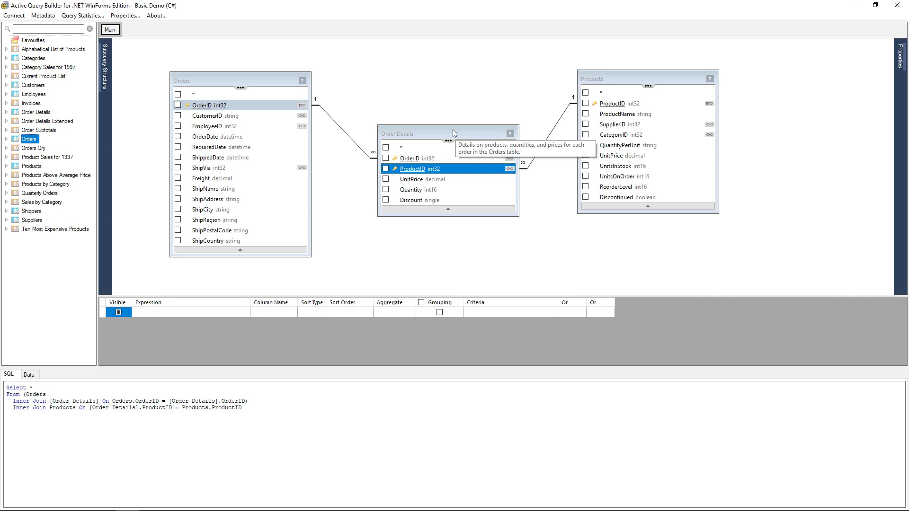
Include ShipCountry, the Order Details UnitPrice and Quantity, and ProductName in the query output, and show the resulting data.
left_click(178, 241)
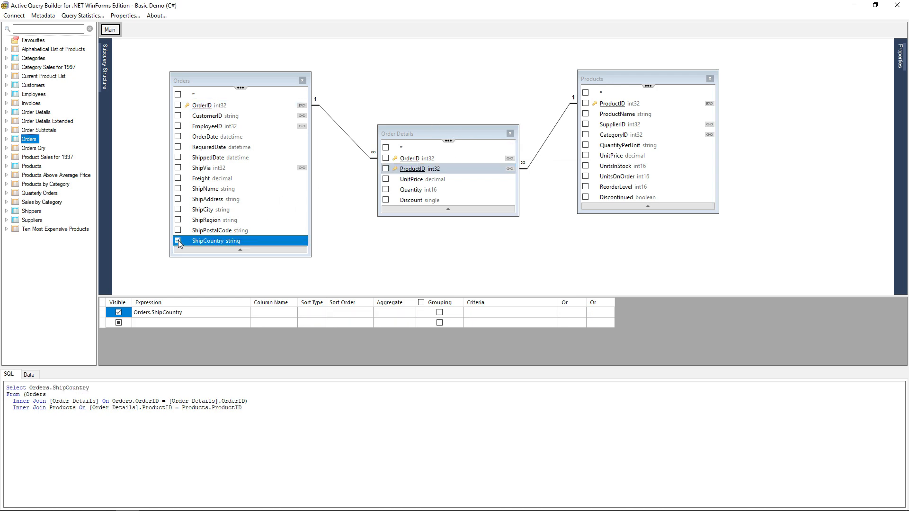
left_click(386, 180)
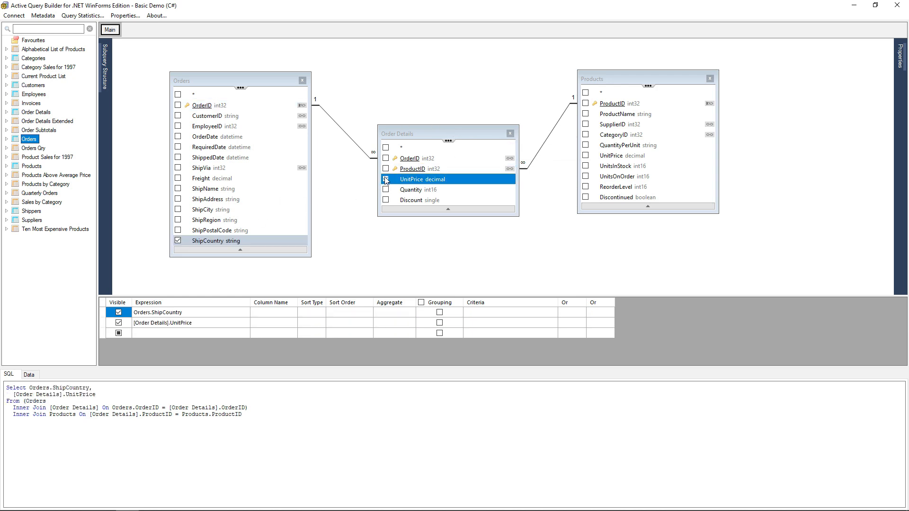
left_click(385, 190)
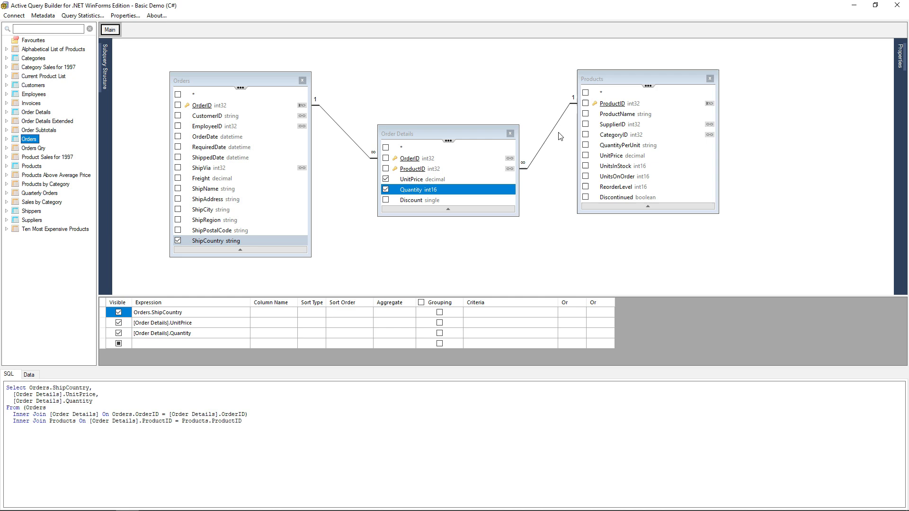
left_click(586, 115)
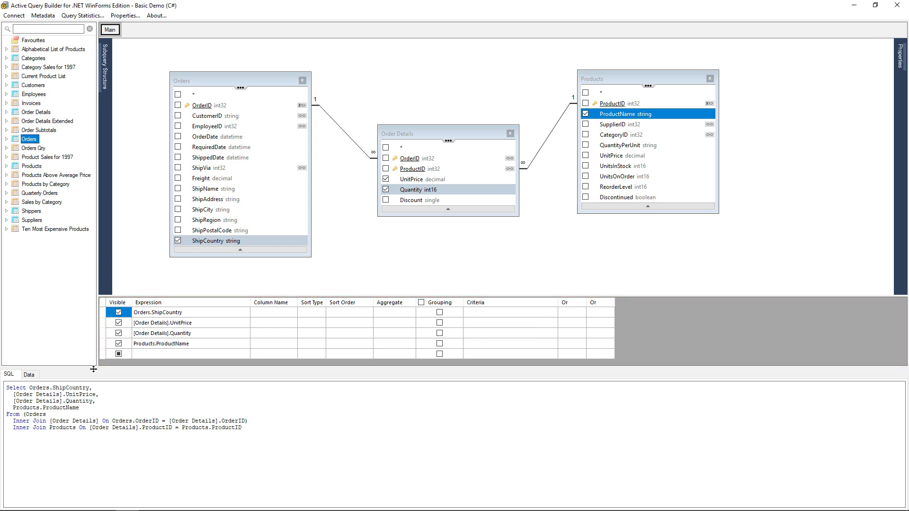
left_click(29, 375)
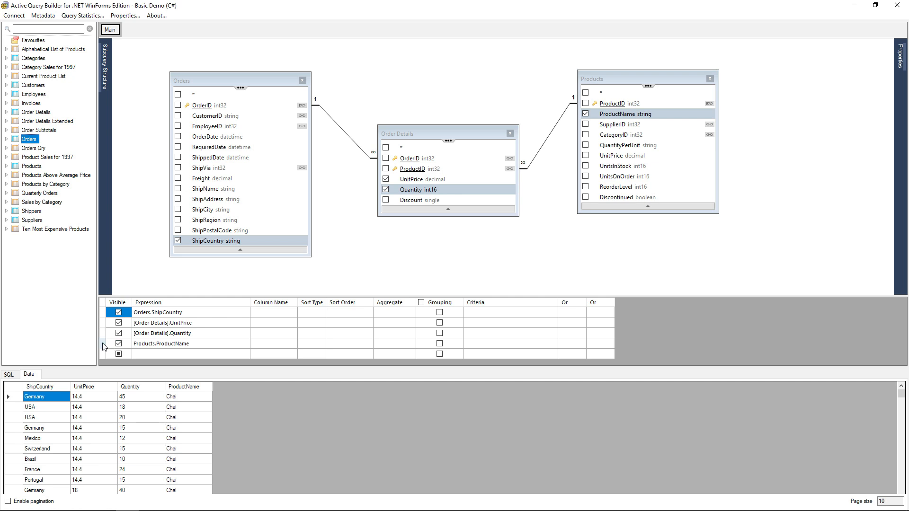
Move Products.ProductName to the first place in the column list and look through the reordered result rows.
left_click_drag(103, 343, 99, 308)
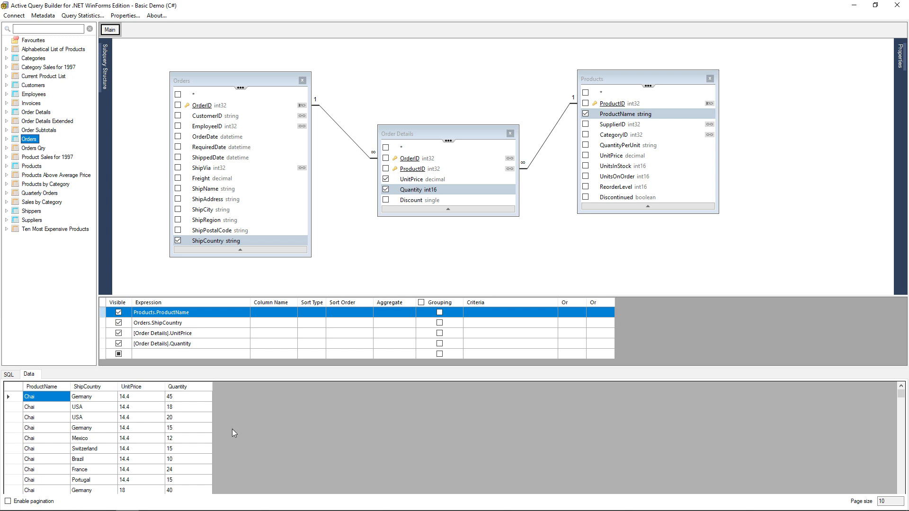
scroll(231, 429, "down", 5)
scroll(232, 428, "down", 4)
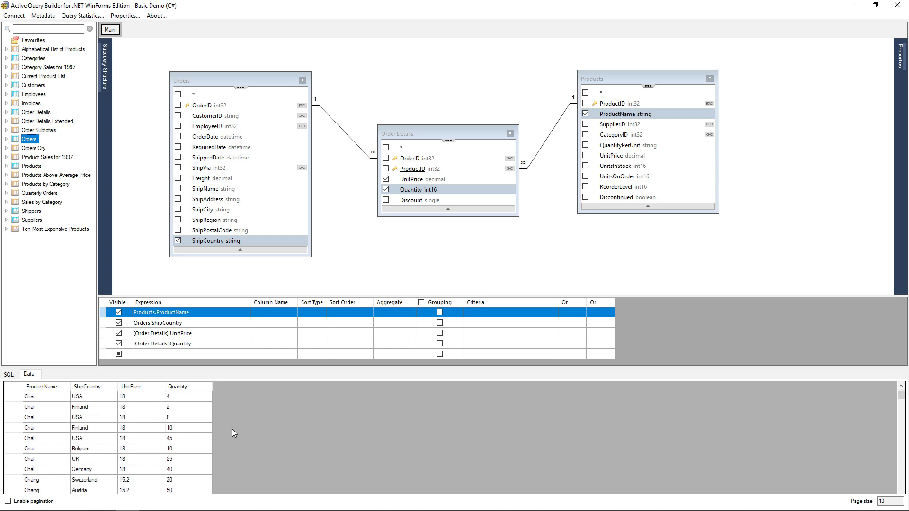
scroll(232, 429, "down", 3)
scroll(232, 429, "down", 8)
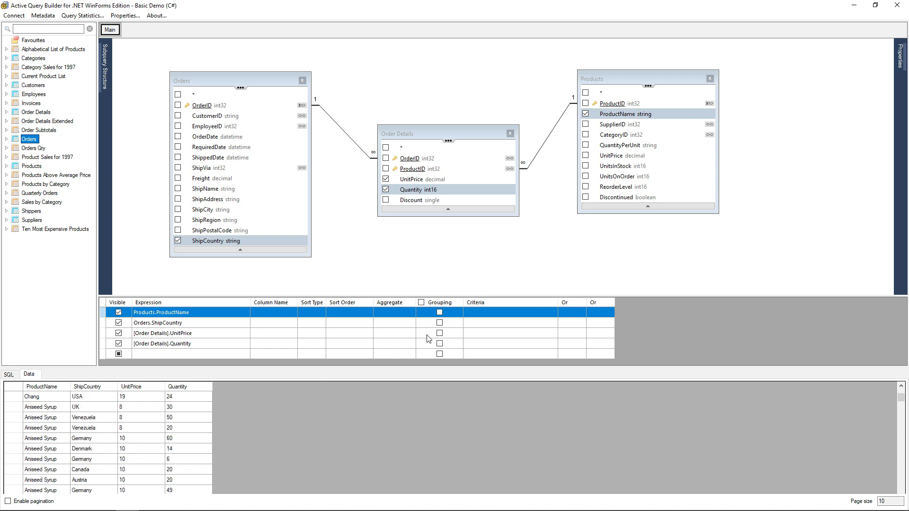
Filter Products.ProductName by the criterion chai and look through the filtered result rows.
left_click(483, 314)
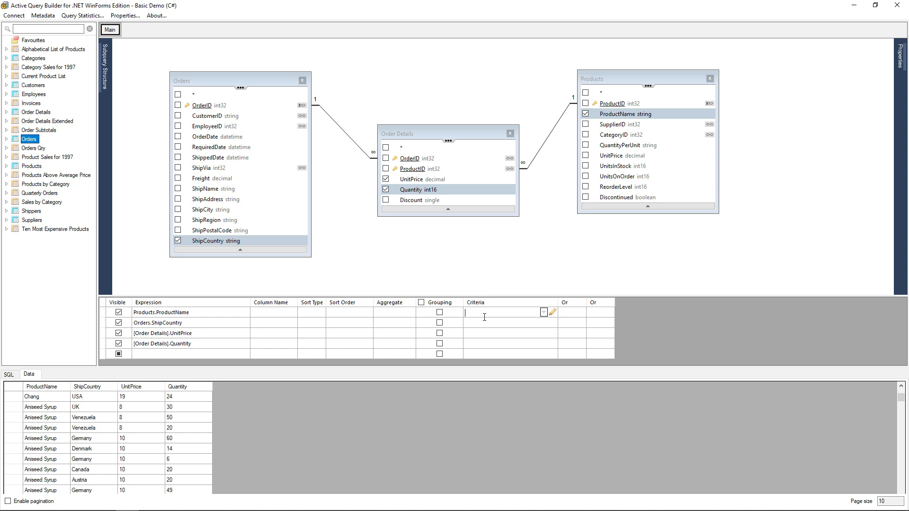
type("chai")
left_click(485, 322)
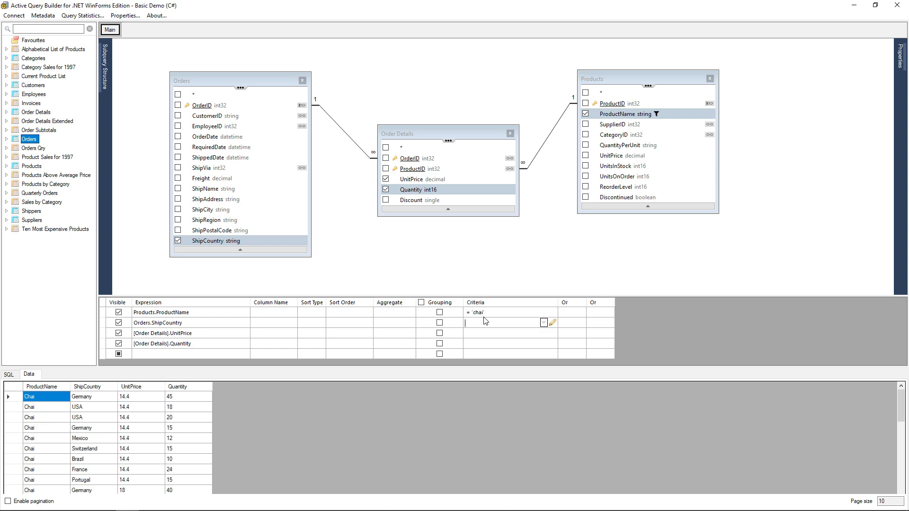
left_click(265, 424)
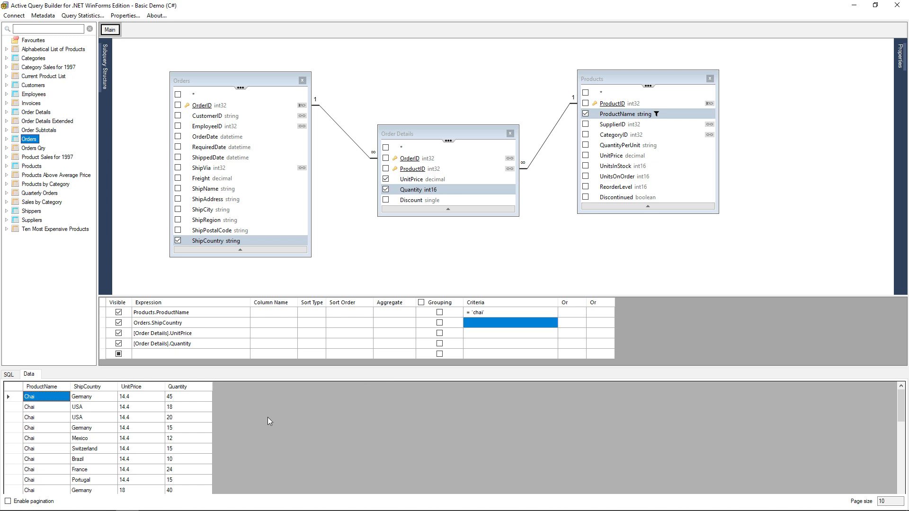
scroll(267, 416, "down", 8)
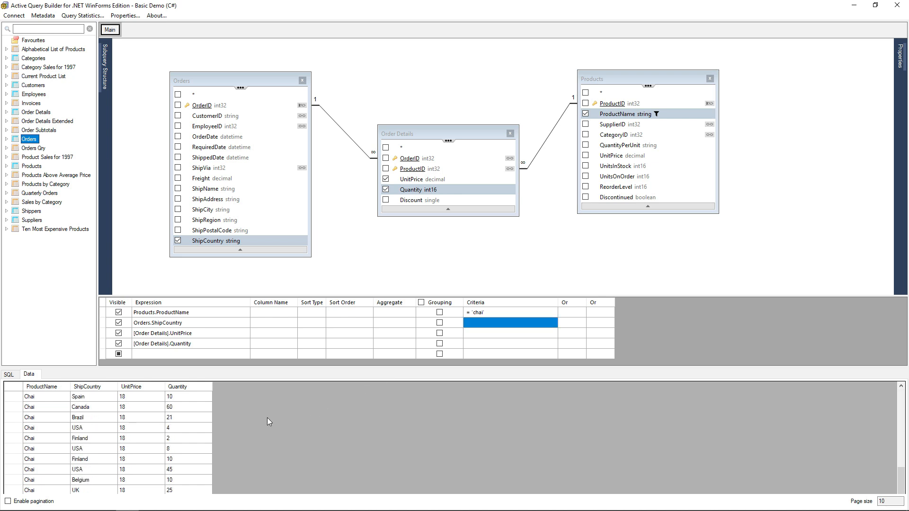
scroll(266, 418, "up", 8)
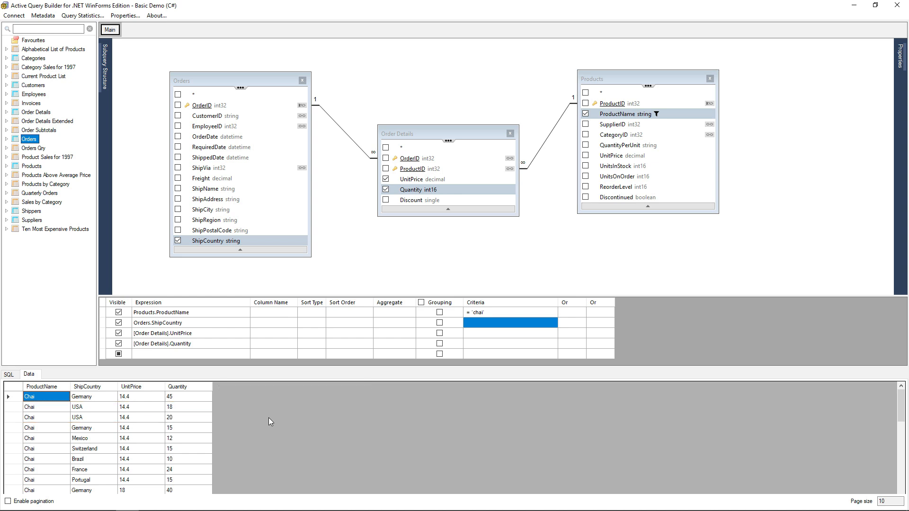
Enable grouping for the query columns and aggregate the Order Details UnitPrice with Avg.
left_click(440, 323)
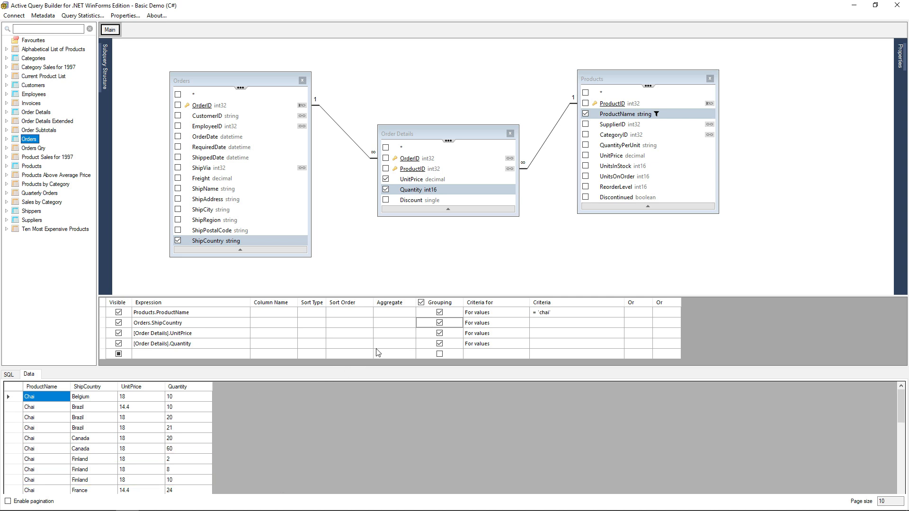
left_click(409, 334)
left_click(410, 334)
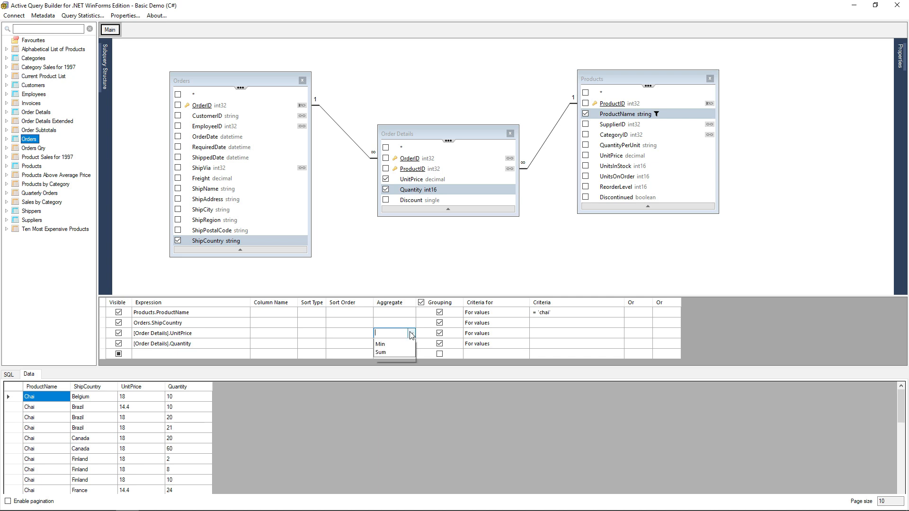
left_click(387, 353)
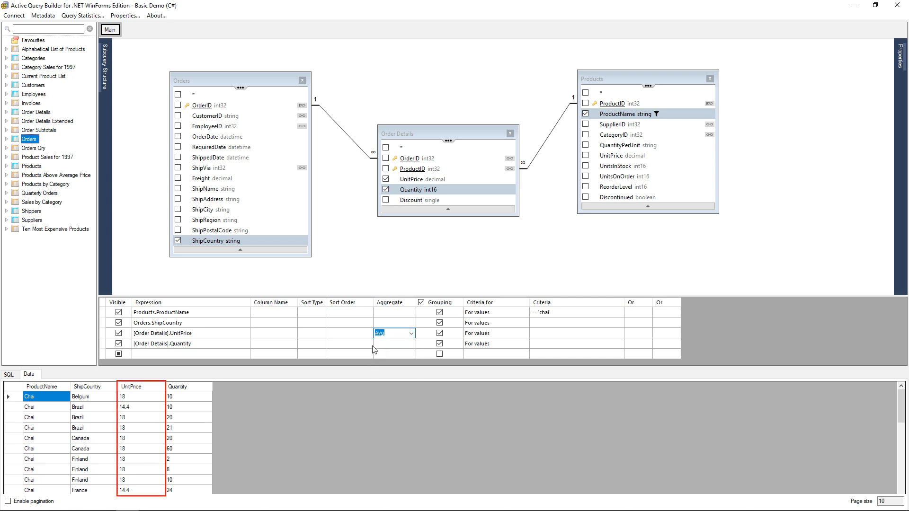
Aggregate the Order Details Quantity with Sum, and review the grouped rows and the generated SQL.
left_click(413, 344)
left_click(411, 344)
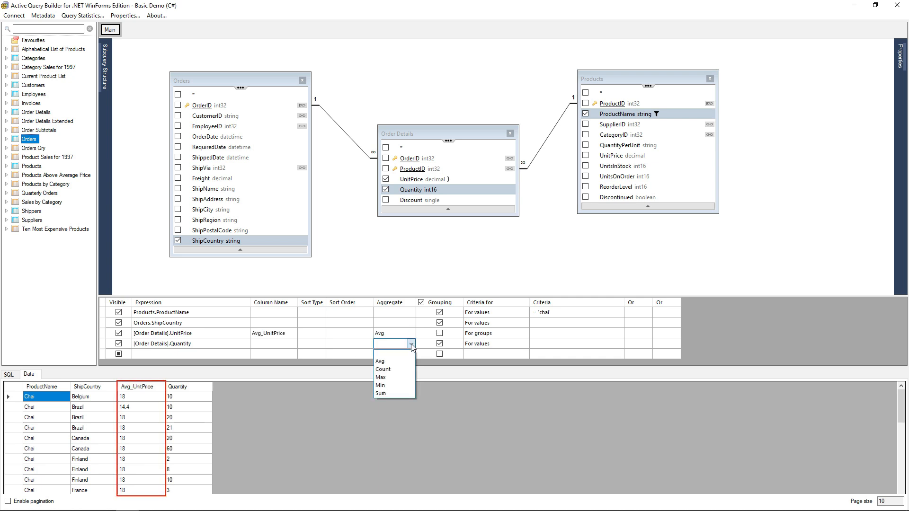
left_click(386, 393)
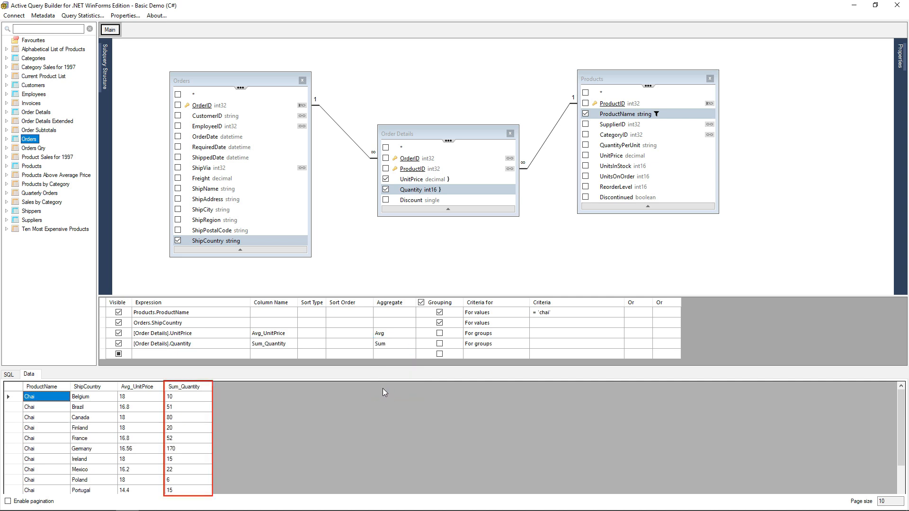
scroll(267, 425, "down", 2)
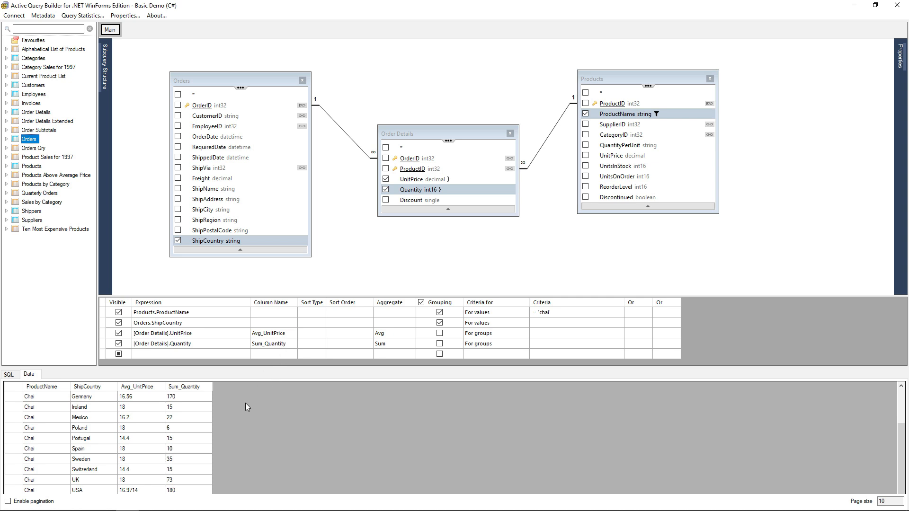
left_click(290, 335)
left_click(290, 416)
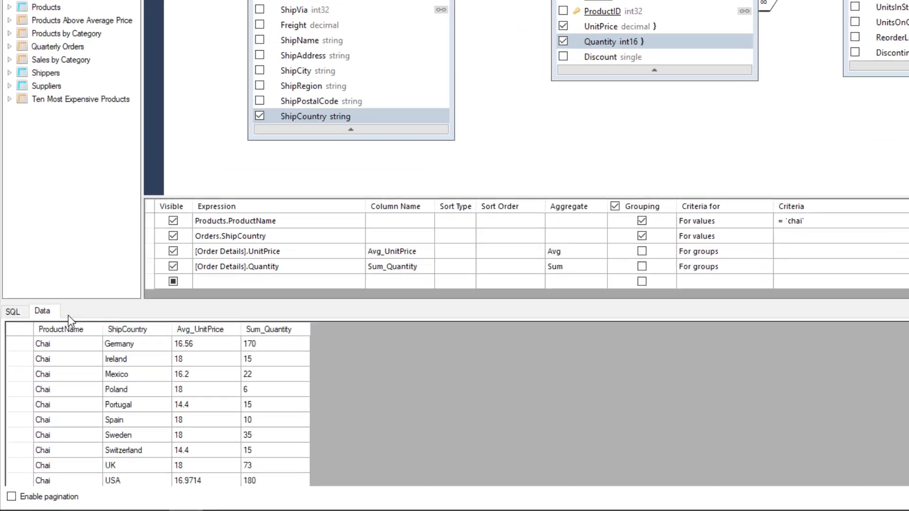
left_click(17, 313)
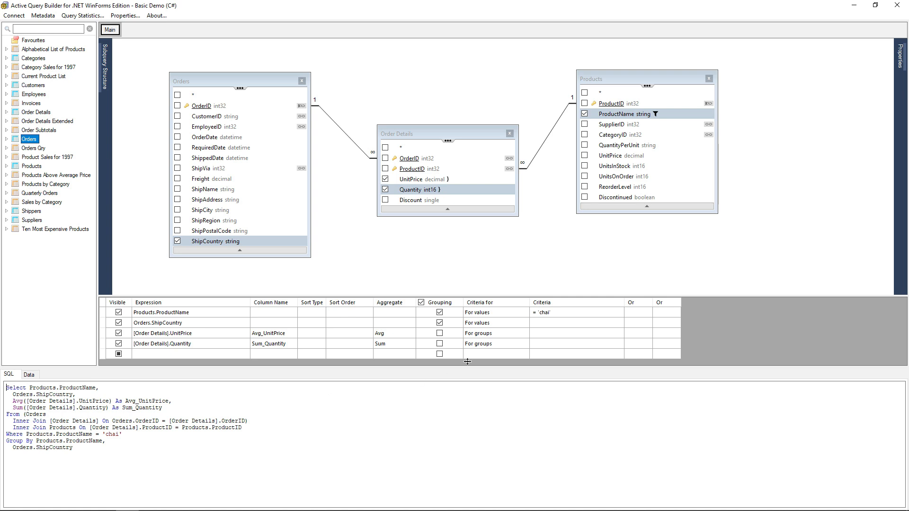
Remove the chai criterion from Products.ProductName.
left_click(561, 312)
left_click_drag(561, 312, 478, 312)
key("Delete")
left_click(333, 400)
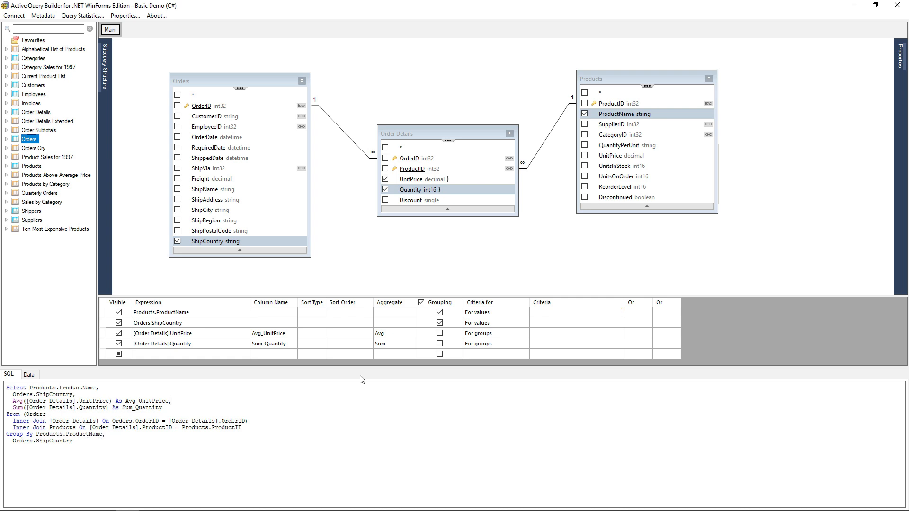
Turn off grouping and aggregation for the whole query and look through the ungrouped result rows.
left_click(421, 303)
left_click(421, 303)
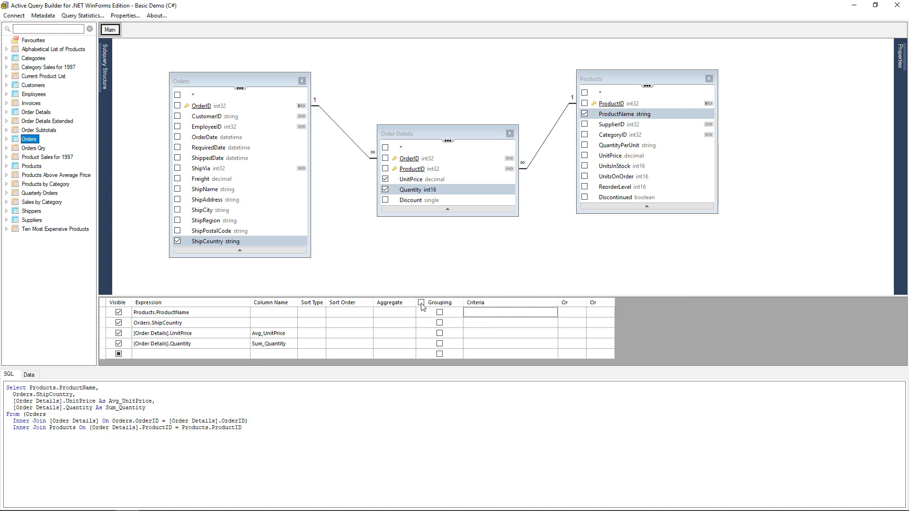
left_click(30, 375)
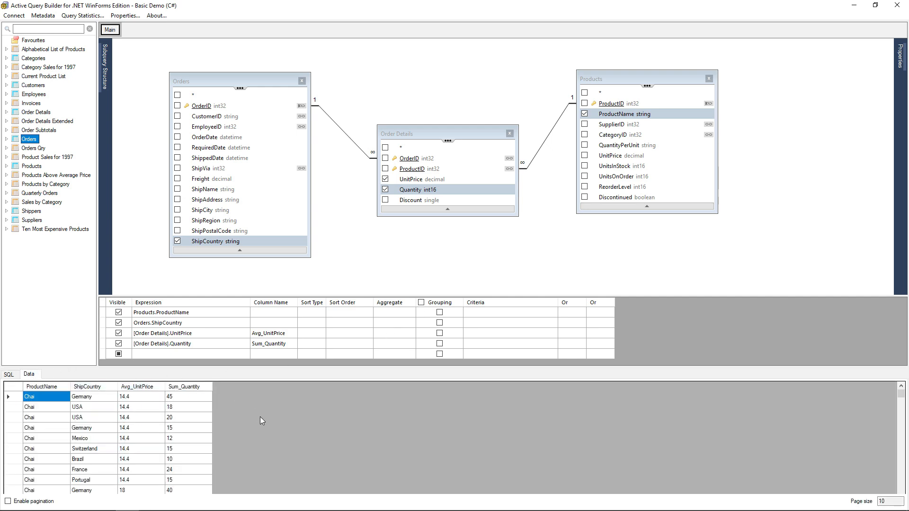
scroll(262, 420, "down", 5)
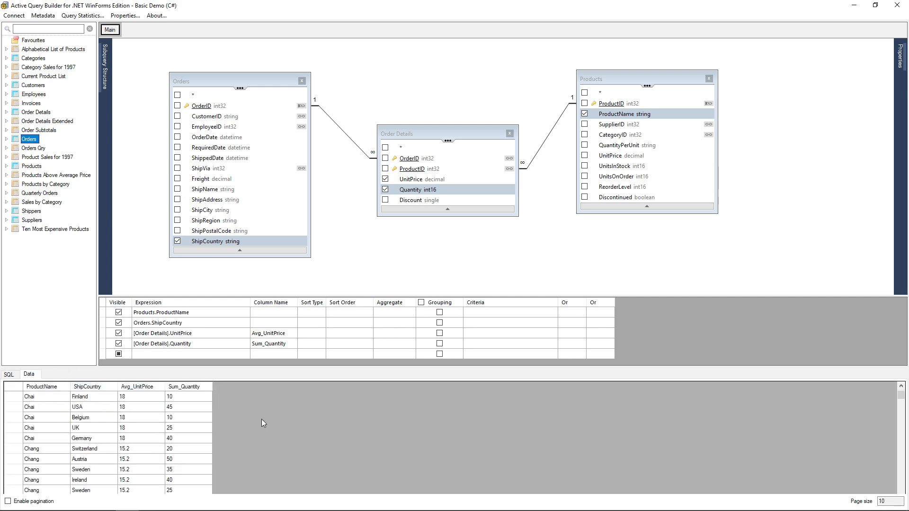
scroll(261, 419, "down", 5)
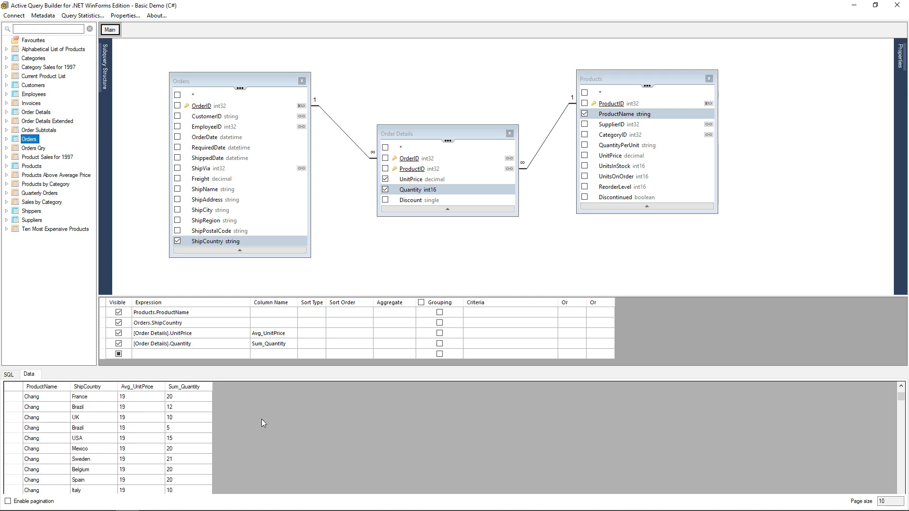
Add the Order Details Discount field to the query output and look through its values in the result rows.
left_click(386, 199)
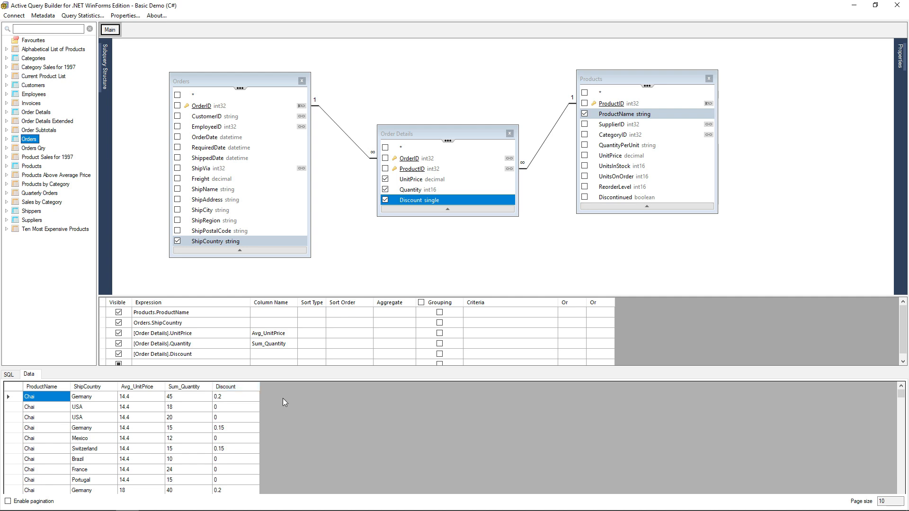
scroll(306, 415, "down", 15)
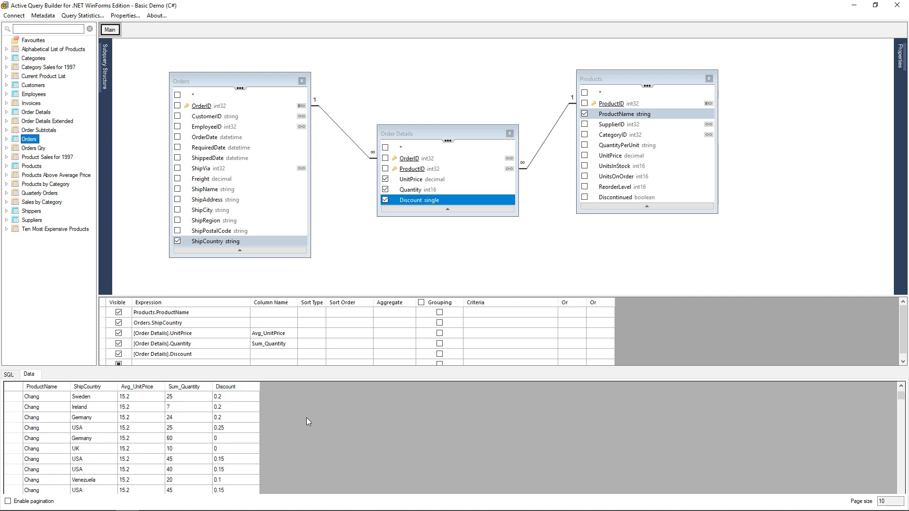
scroll(306, 420, "down", 5)
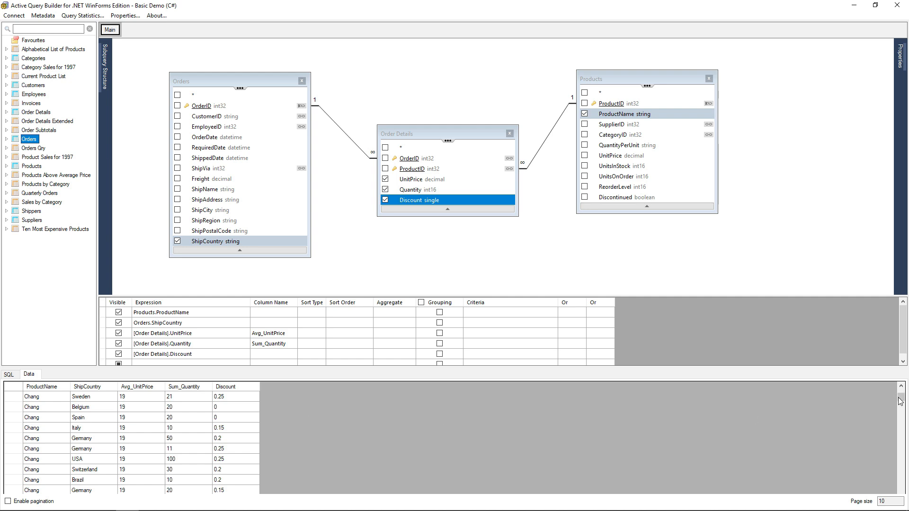
Turn grouping back on for the query fields and aggregate the Order Details UnitPrice with Avg.
left_click_drag(900, 398, 894, 507)
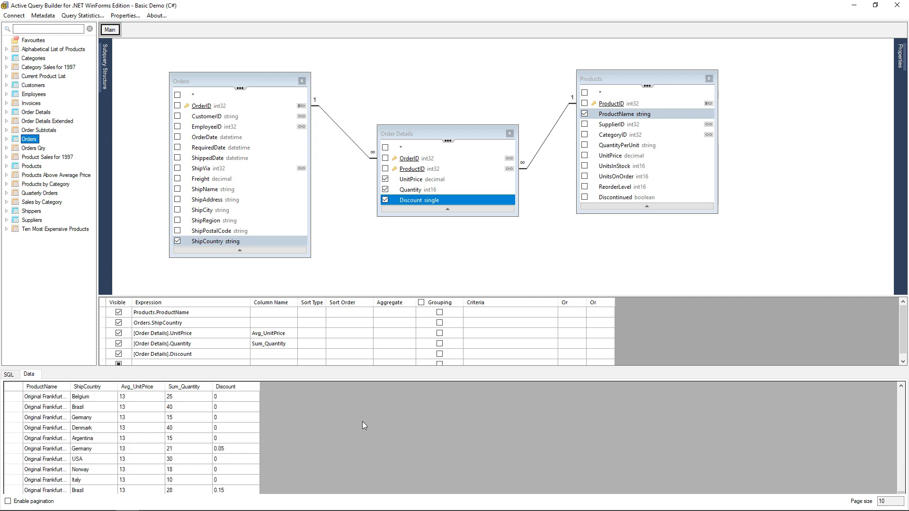
left_click(439, 313)
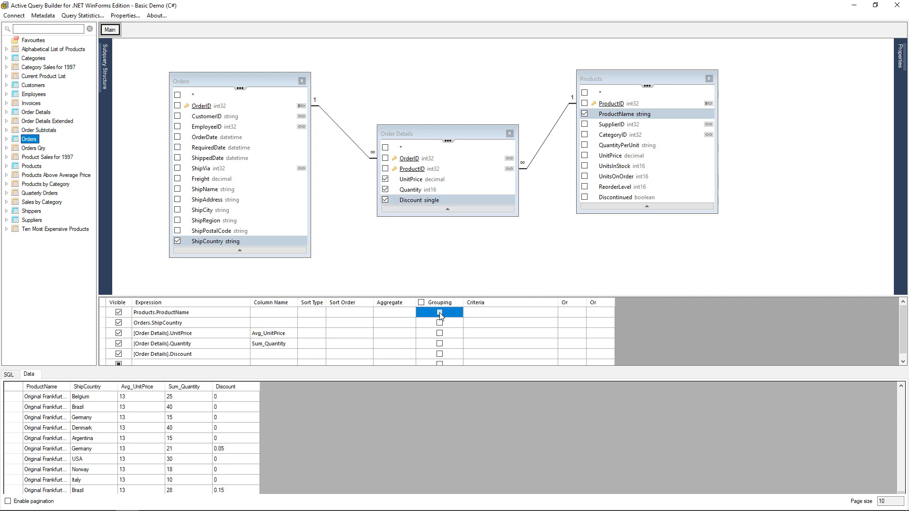
left_click(404, 336)
left_click(411, 333)
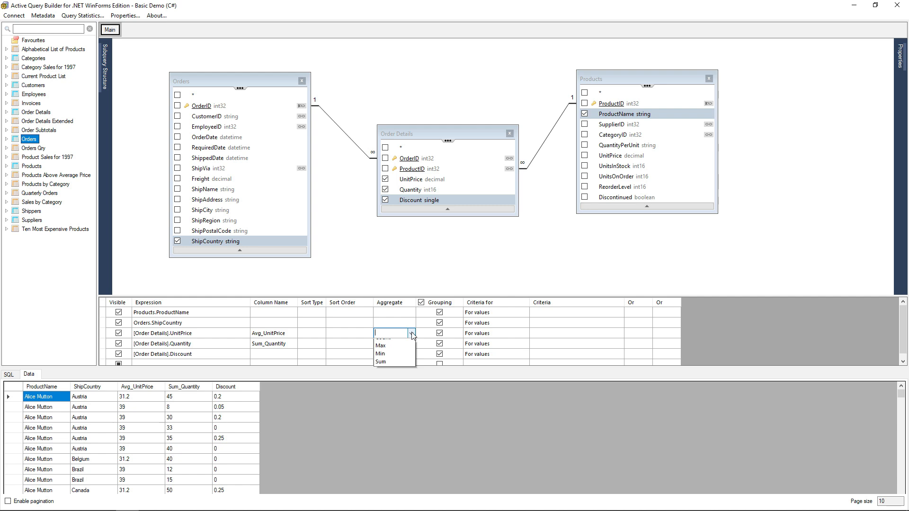
left_click(390, 353)
Aggregate the Order Details Quantity with Sum.
left_click(414, 343)
left_click(411, 344)
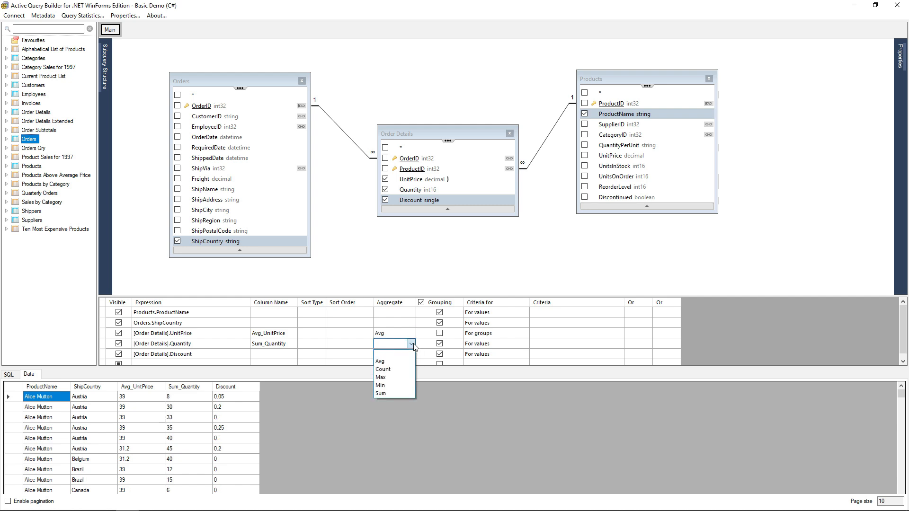
left_click(386, 392)
left_click(376, 399)
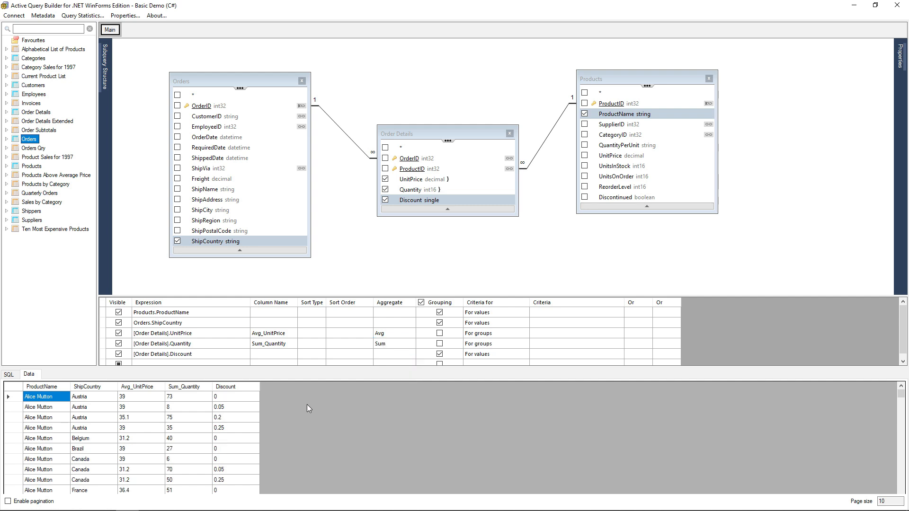
Remove the Order Details Discount field from the query and examine the first grouped result rows by country.
left_click(385, 199)
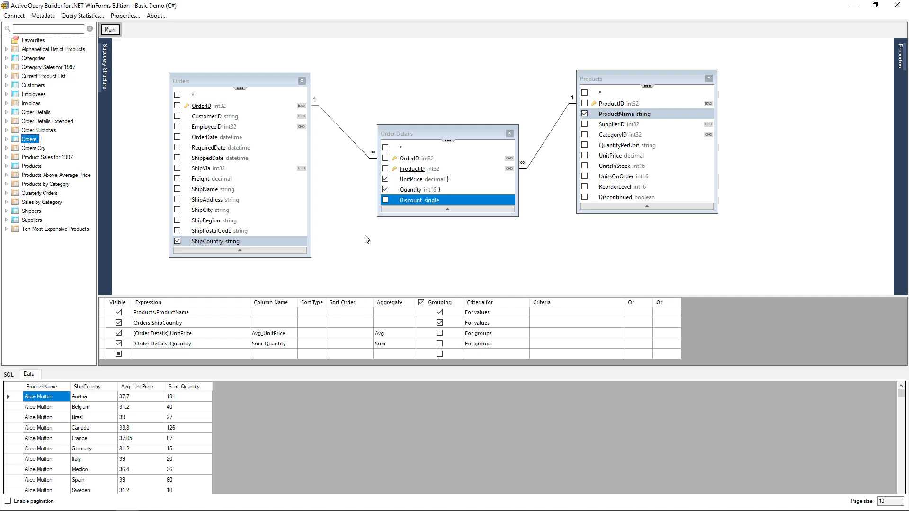
left_click(11, 397)
left_click(11, 407)
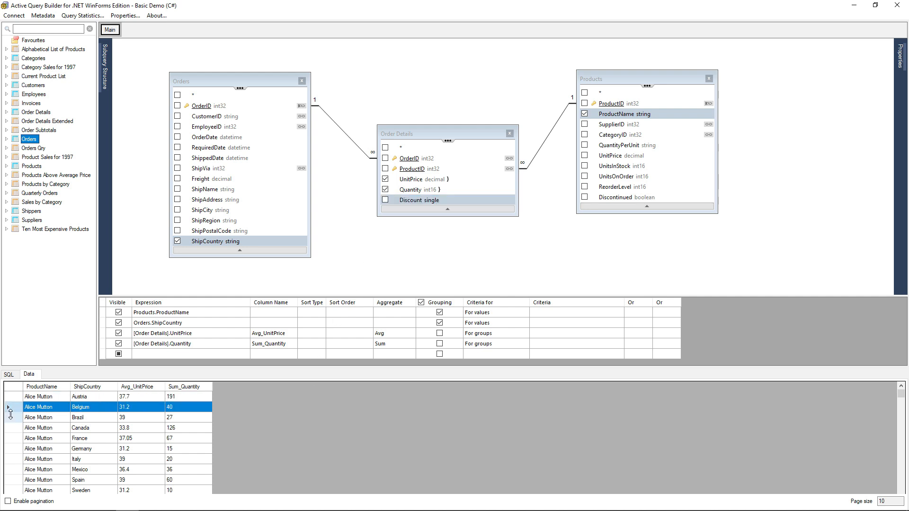
left_click(10, 417)
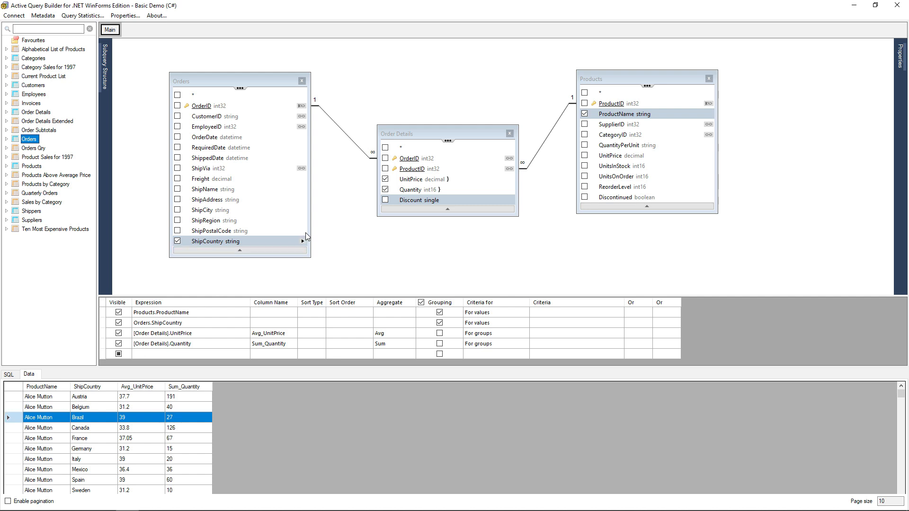
Add the Order Details Discount field back to the query and compare the Alice Mutton rows for Austria.
left_click(386, 200)
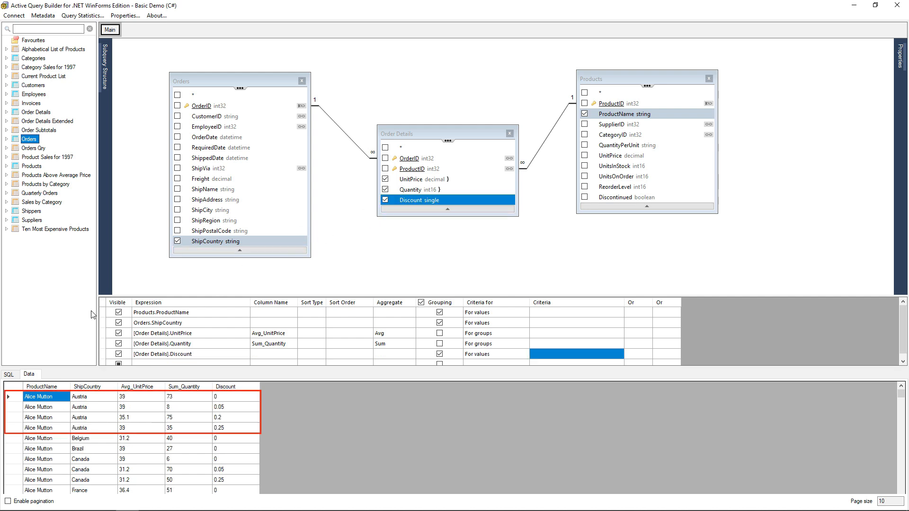
left_click(10, 408)
left_click(11, 416)
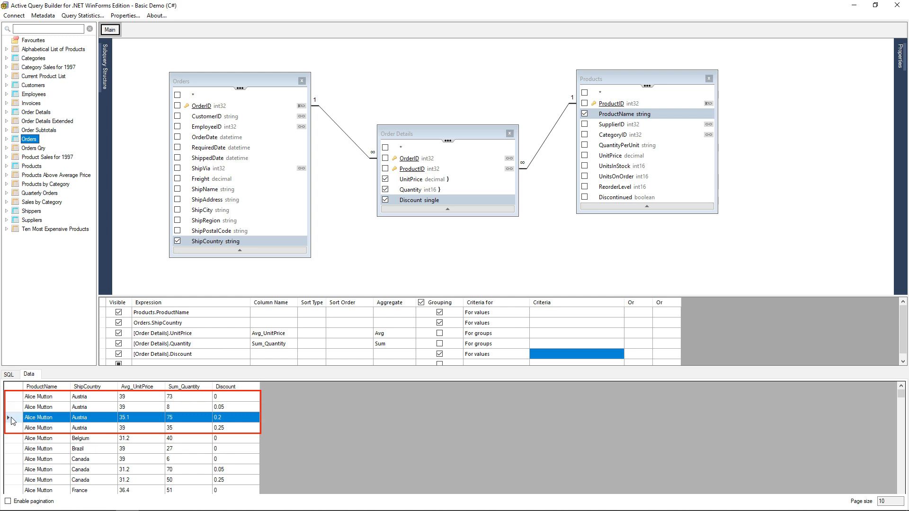
left_click(9, 428)
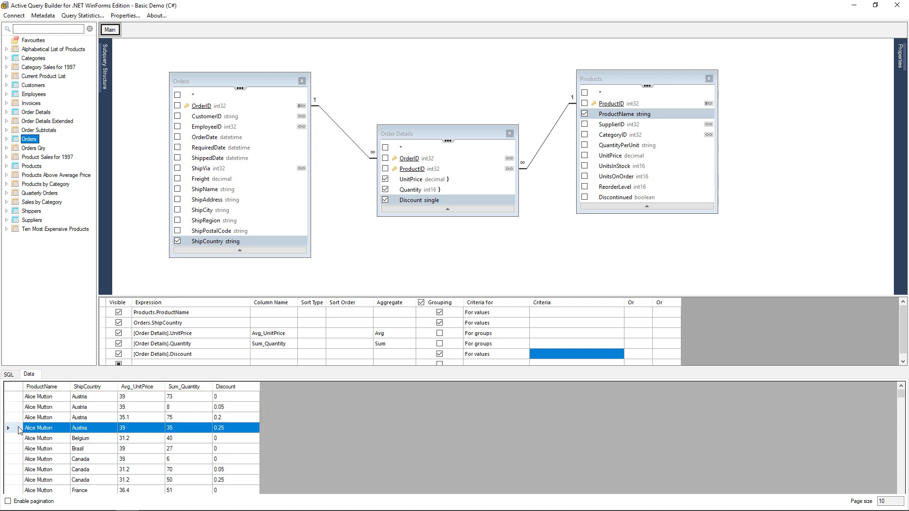
Aggregate the Order Details Discount with Max and examine the first result row for Alice Mutton in Austria.
left_click(390, 356)
left_click(411, 354)
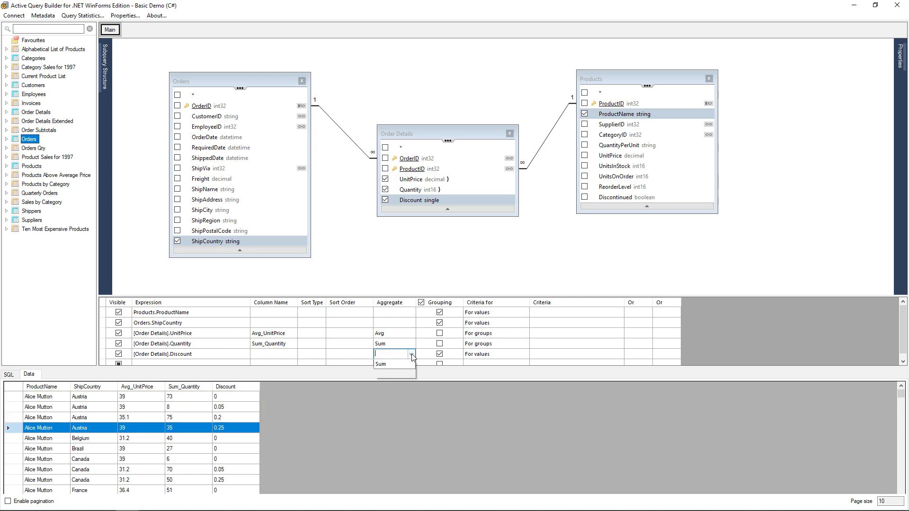
left_click(384, 387)
left_click(332, 414)
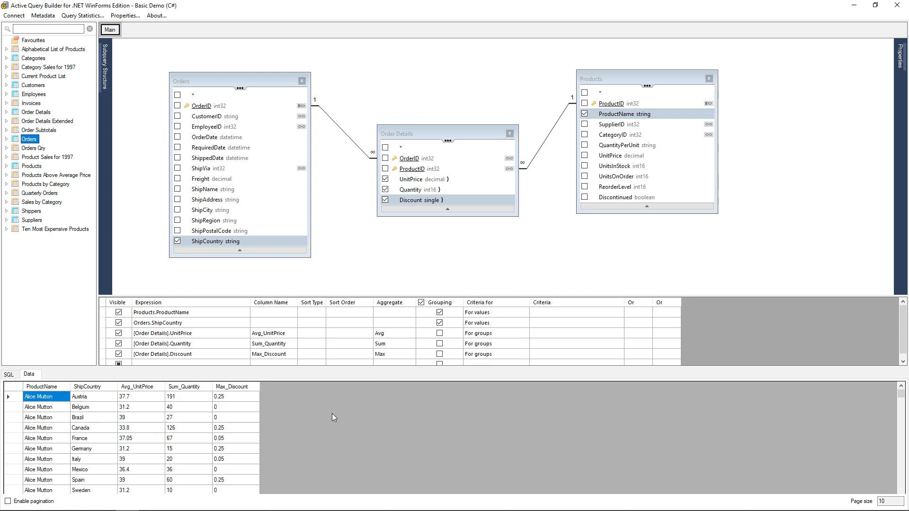
left_click(14, 401)
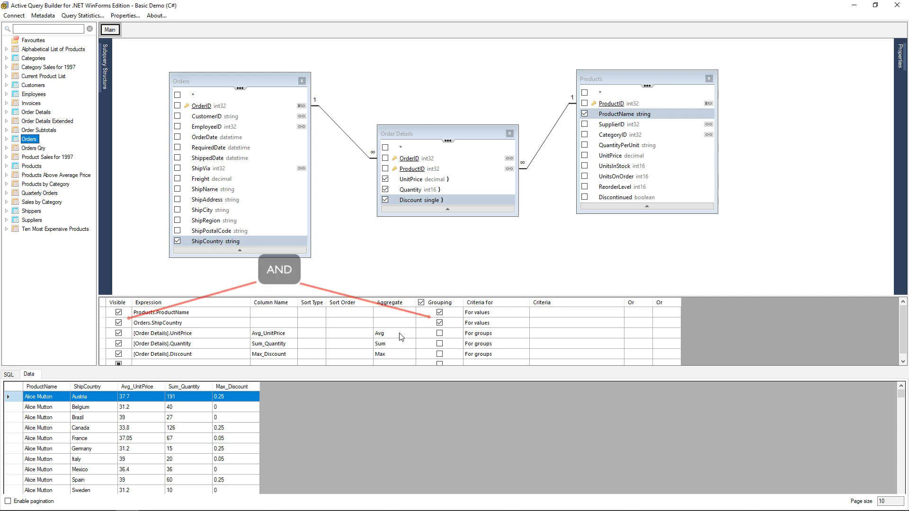
Exclude Orders.ShipCountry from both the grouping and the query output, and review the generated SQL.
left_click(439, 324)
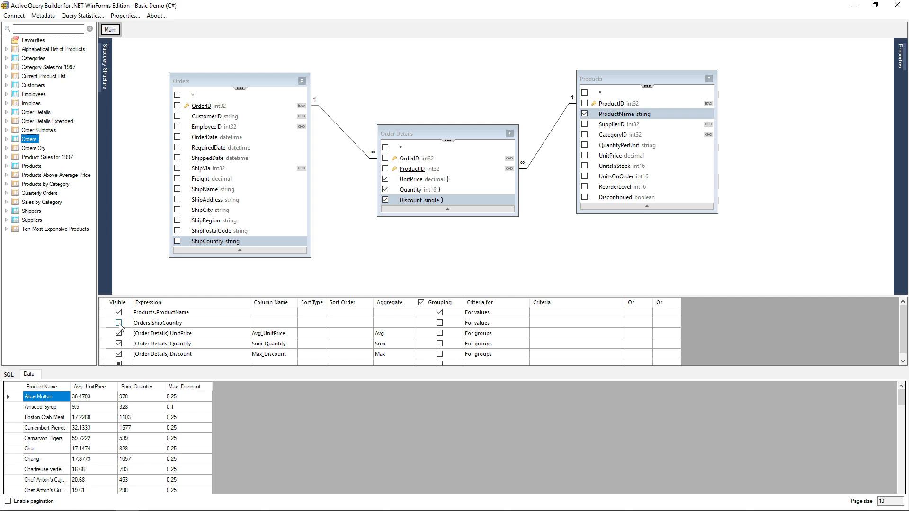
left_click(13, 375)
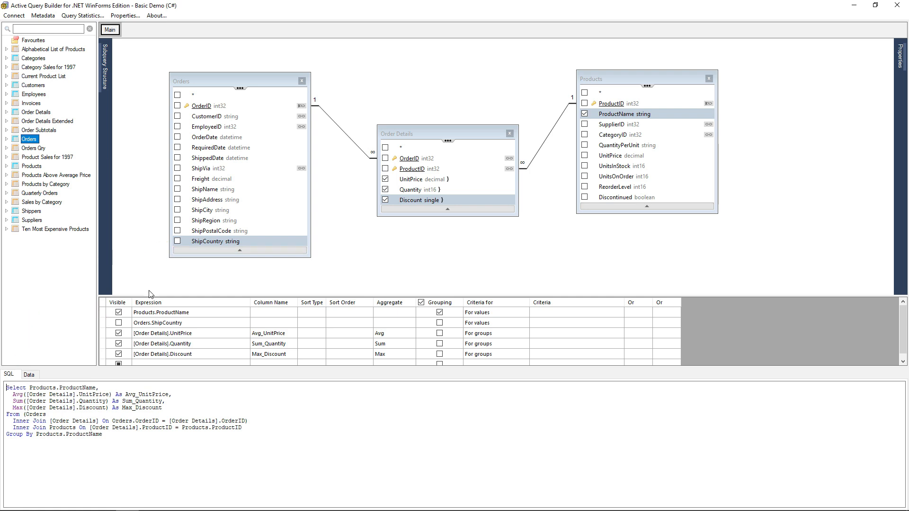
Restore Orders.ShipCountry to the query output and grouping, and show the result data.
left_click(119, 323)
left_click(32, 374)
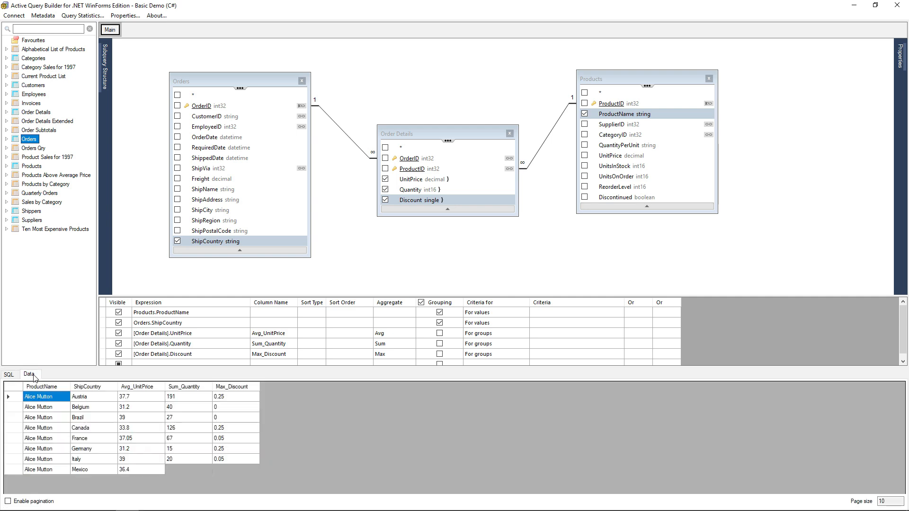